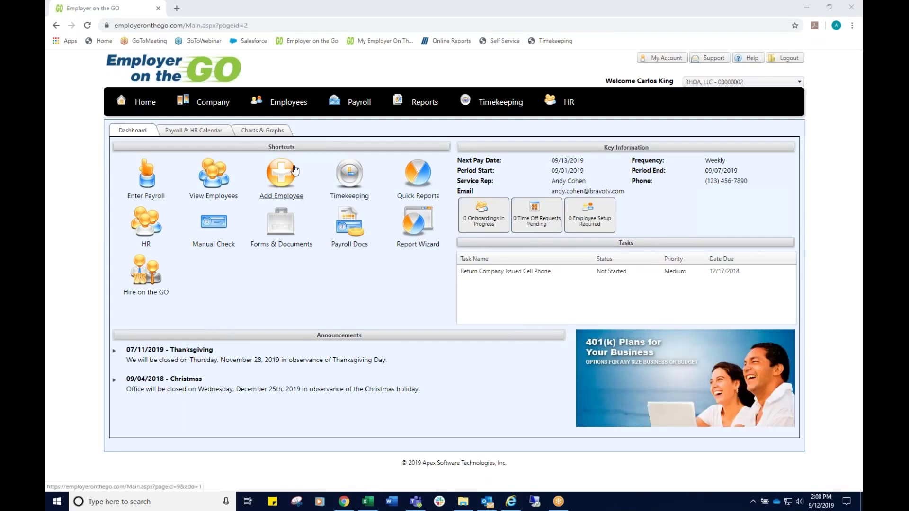
Step: Open the employees and contractors list and view the direct deposit details of the fifth employee listed
mouse_move(298, 107)
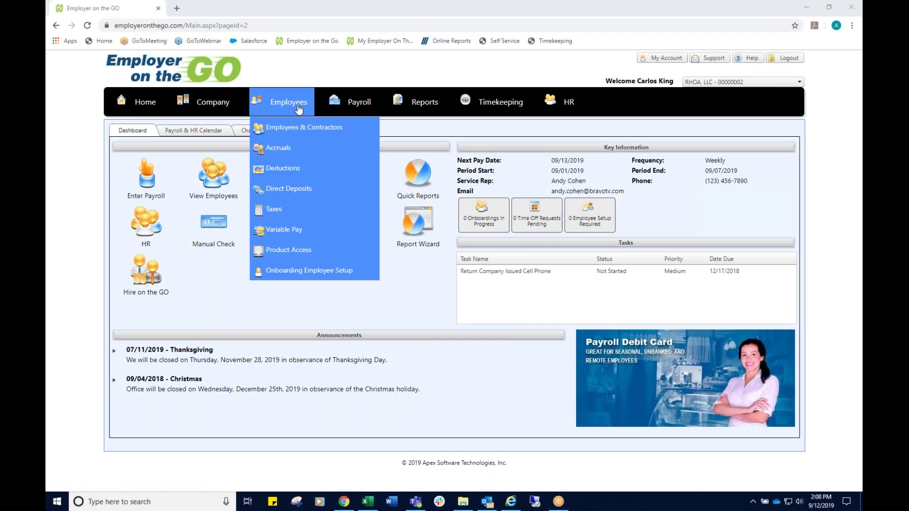
left_click(299, 133)
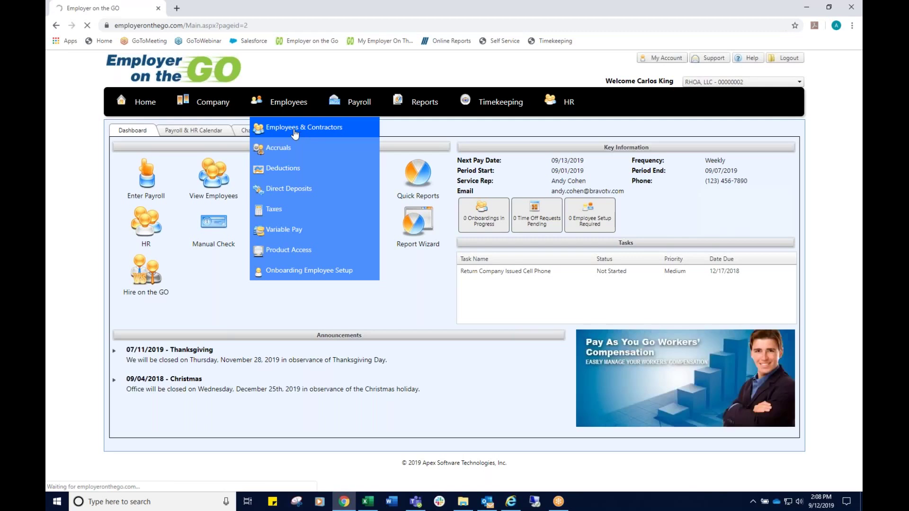
left_click(295, 134)
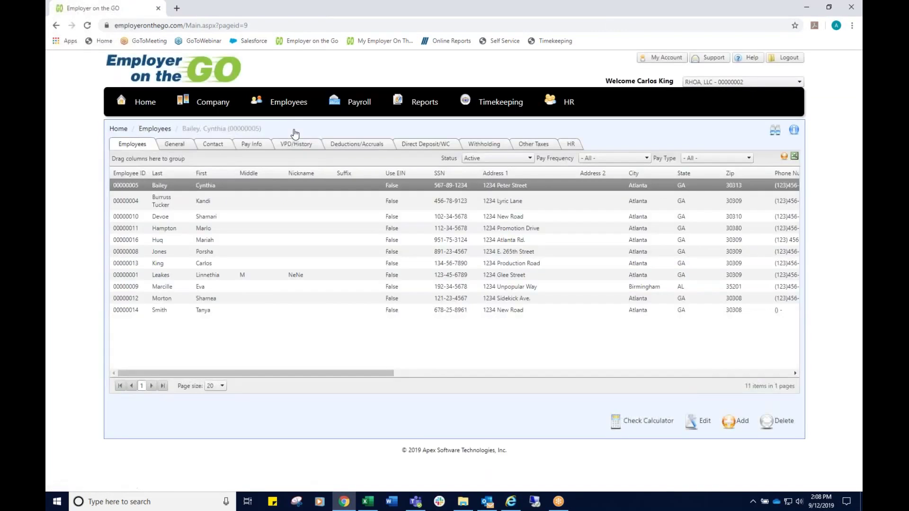
left_click(224, 241)
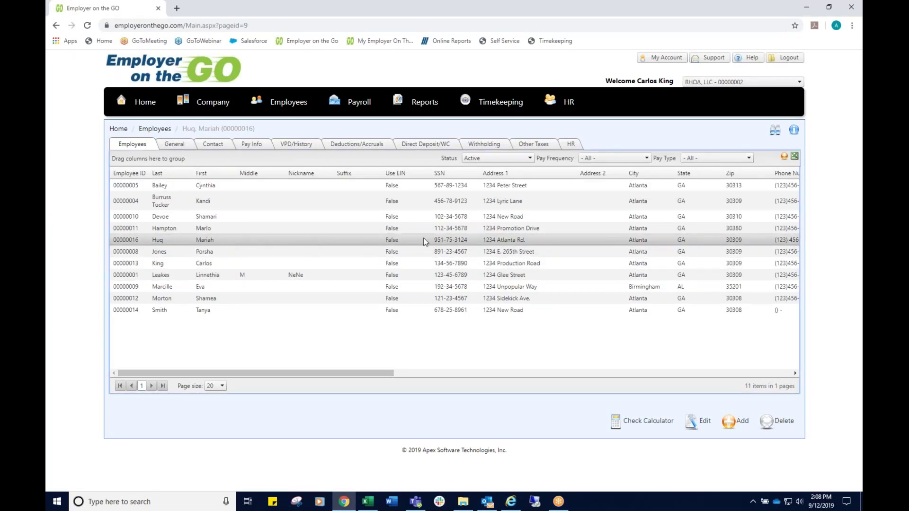
left_click(415, 147)
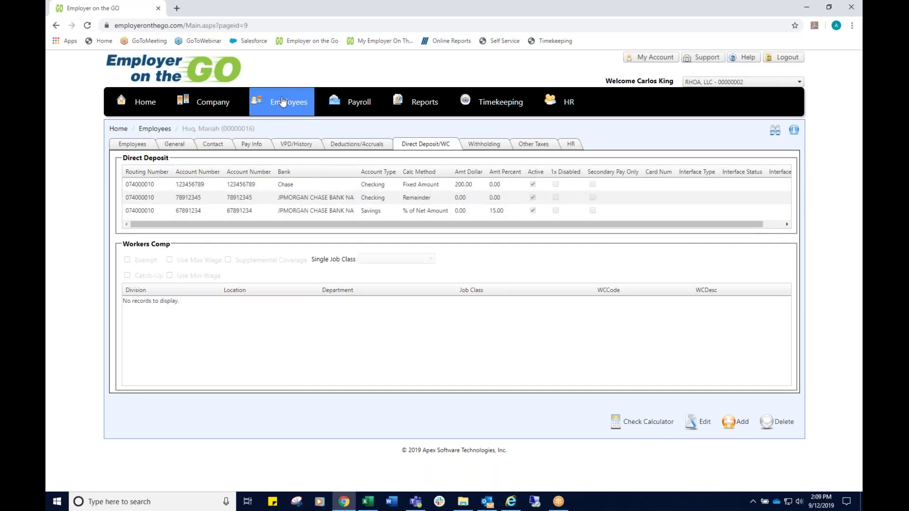
Step: Open the company-wide direct deposits list and start a new entry for the fourth employee in the employee selection
mouse_move(283, 102)
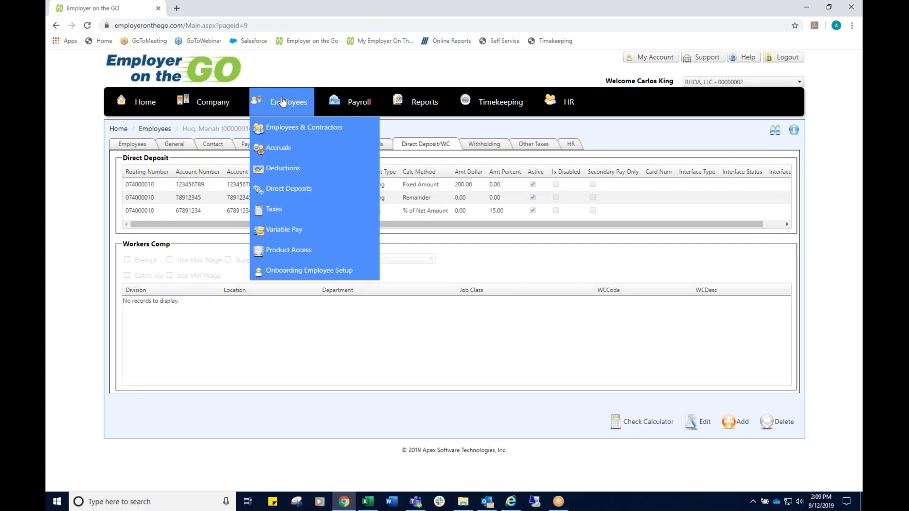
left_click(287, 190)
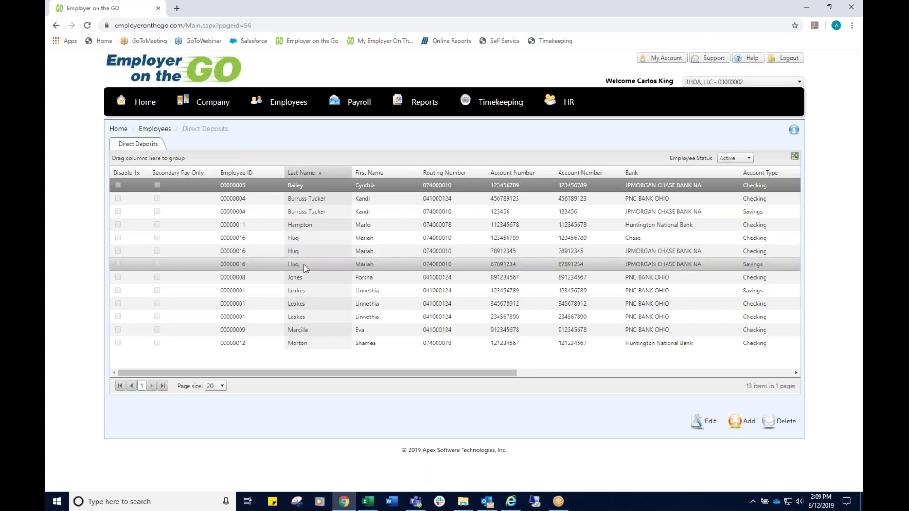
left_click(750, 423)
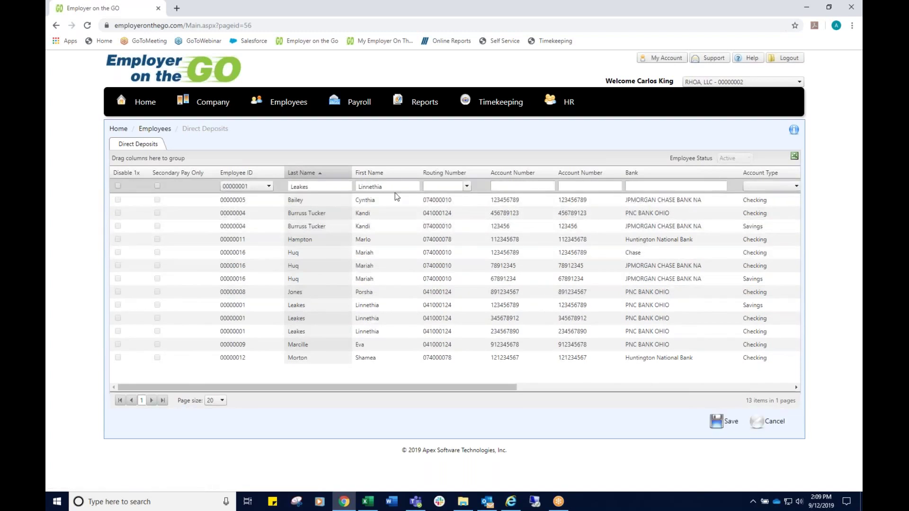
left_click(269, 186)
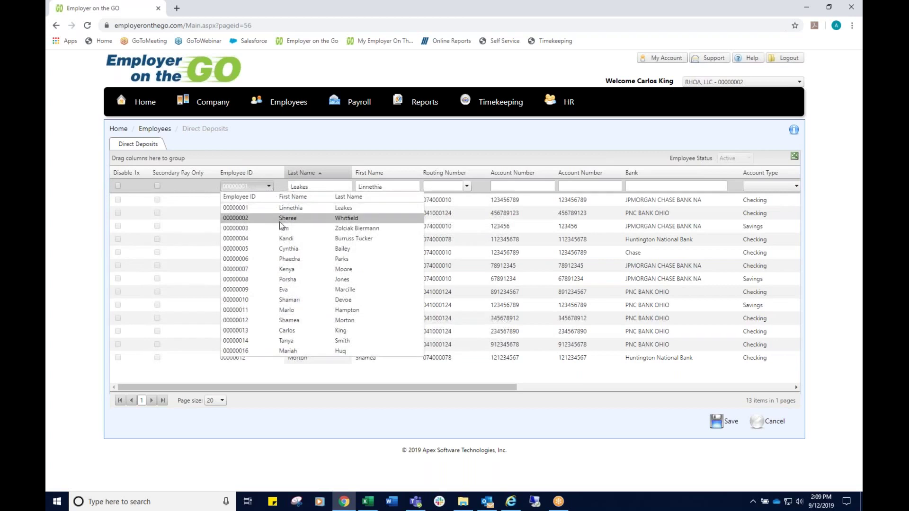
left_click(287, 238)
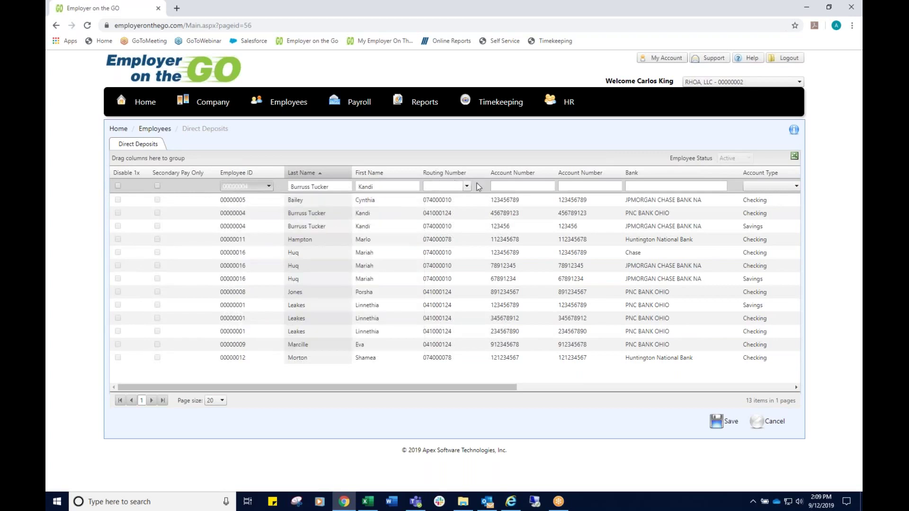
Step: Examine the new direct deposit entry's account number and bank fields and its account type and calculation method options
left_click(521, 187)
left_click(570, 186)
left_click(639, 186)
left_click_drag(520, 387, 642, 388)
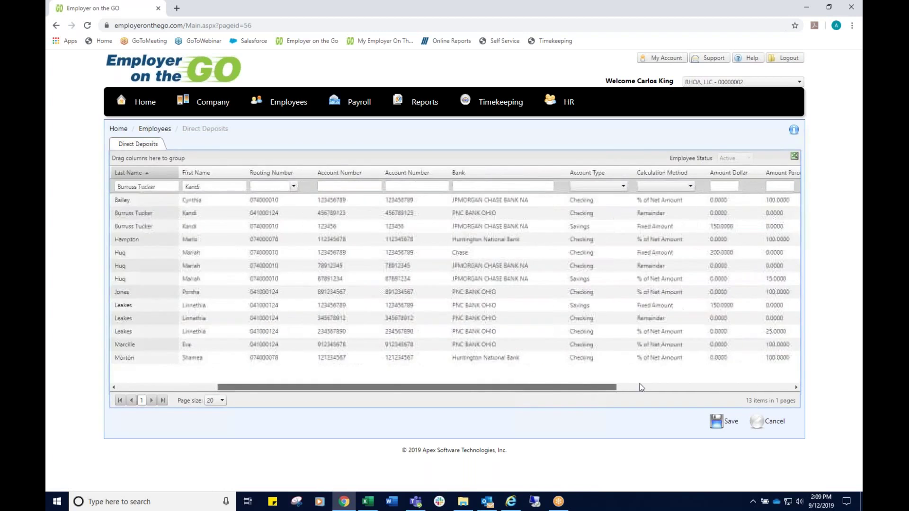
left_click(551, 186)
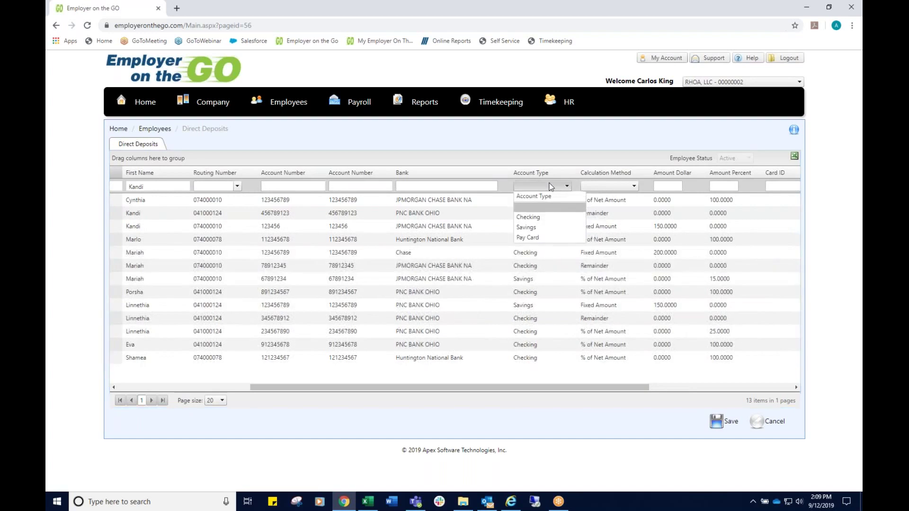
left_click(630, 186)
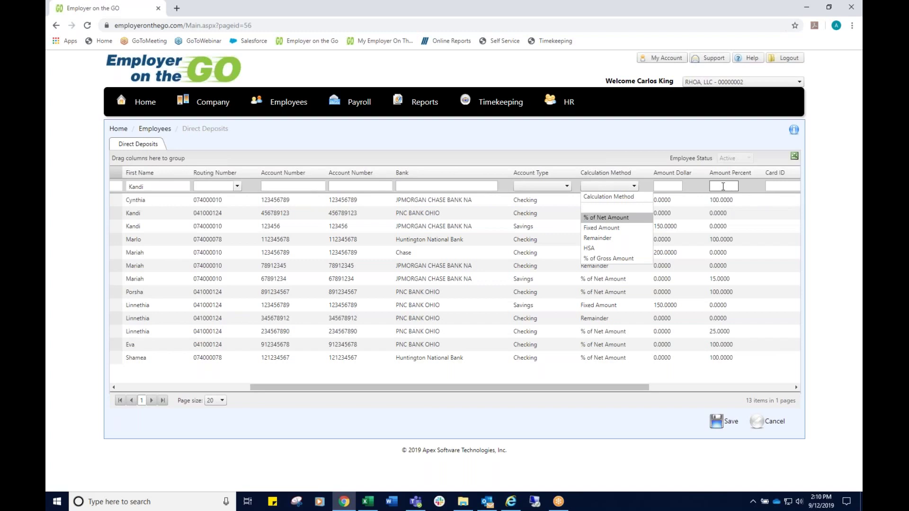
left_click(460, 146)
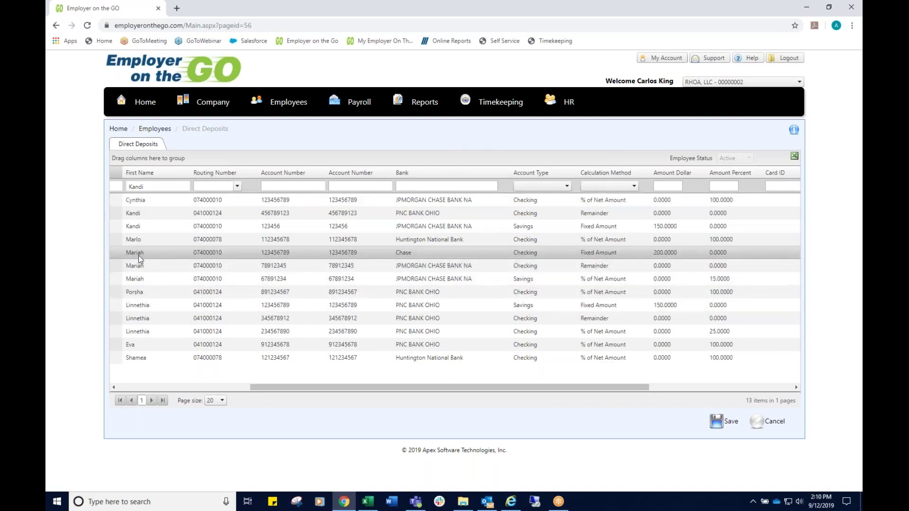
left_click_drag(372, 388, 204, 373)
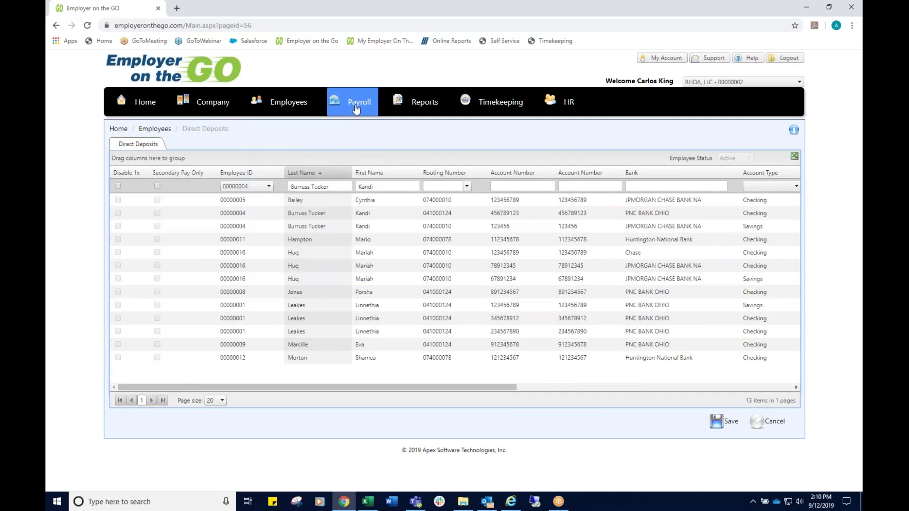
Step: Approve the weekly payroll with pay date 9/13/2019 and acknowledge the completed process
mouse_move(356, 109)
left_click(366, 171)
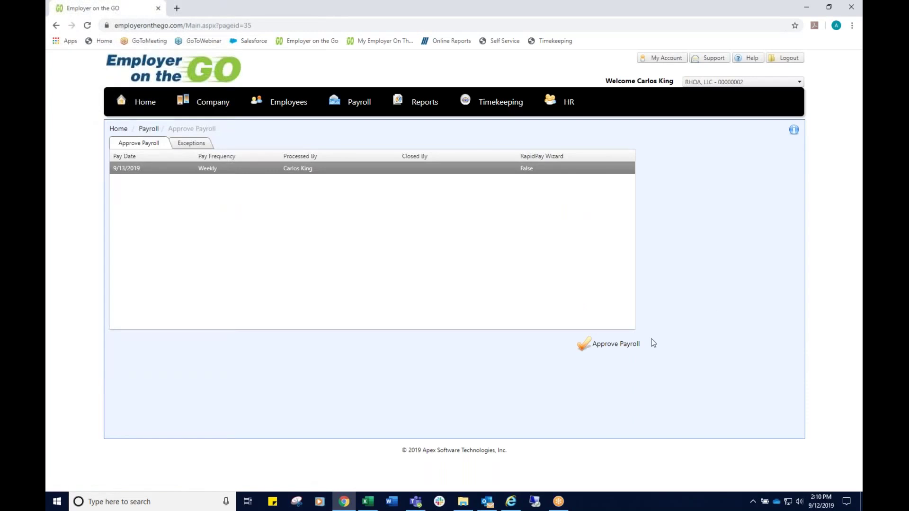
left_click(616, 344)
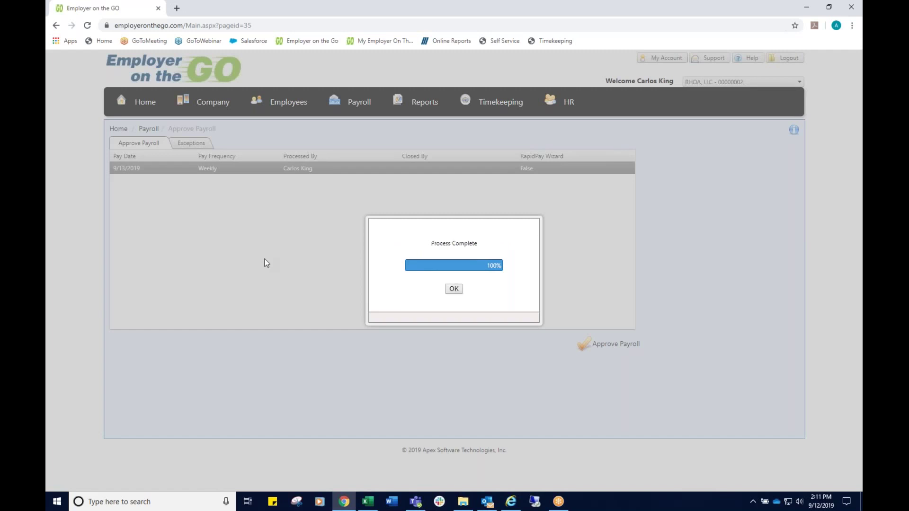
left_click(456, 289)
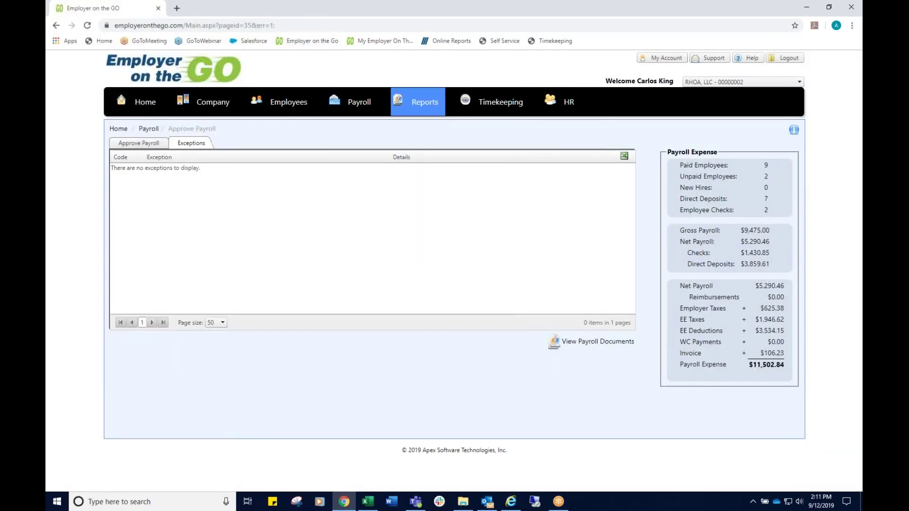
Step: Expand the payroll documents for pay date 09/13/2019 and view 002-PayrollCheckReport as an Adobe PDF
mouse_move(439, 102)
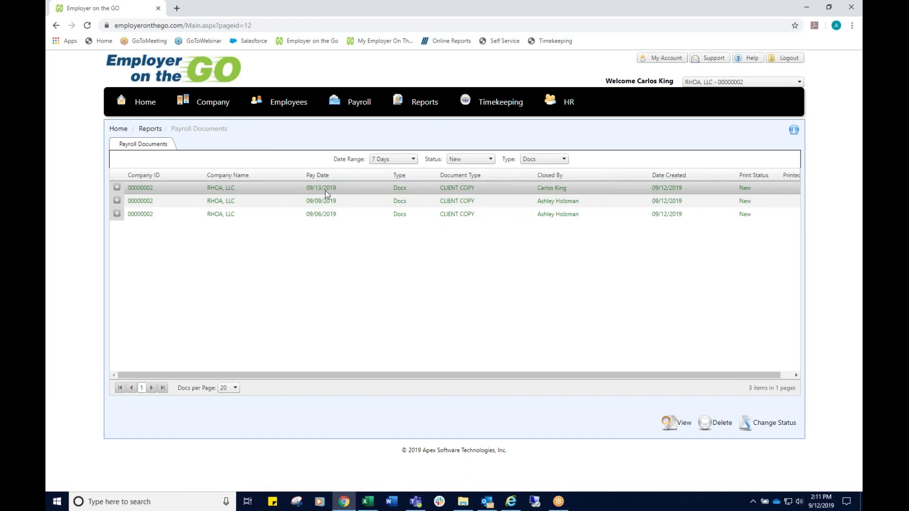
left_click(116, 188)
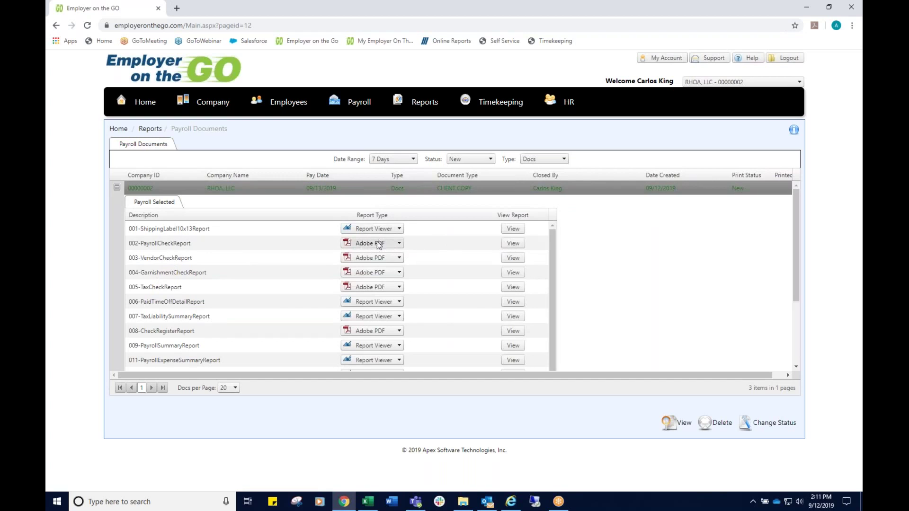
left_click(514, 243)
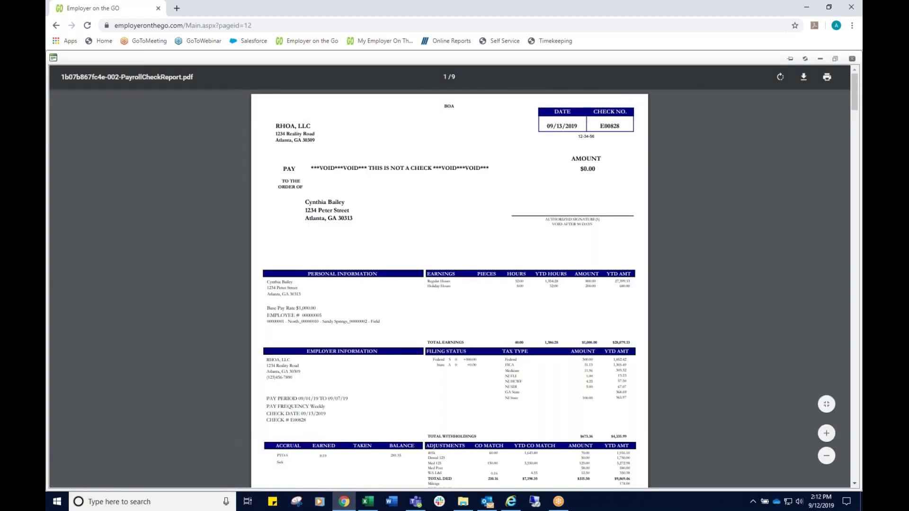
Step: Examine the payroll check report's pages, comparing live checks with direct deposit vouchers and their deposit information
scroll(450, 275, "down", 10)
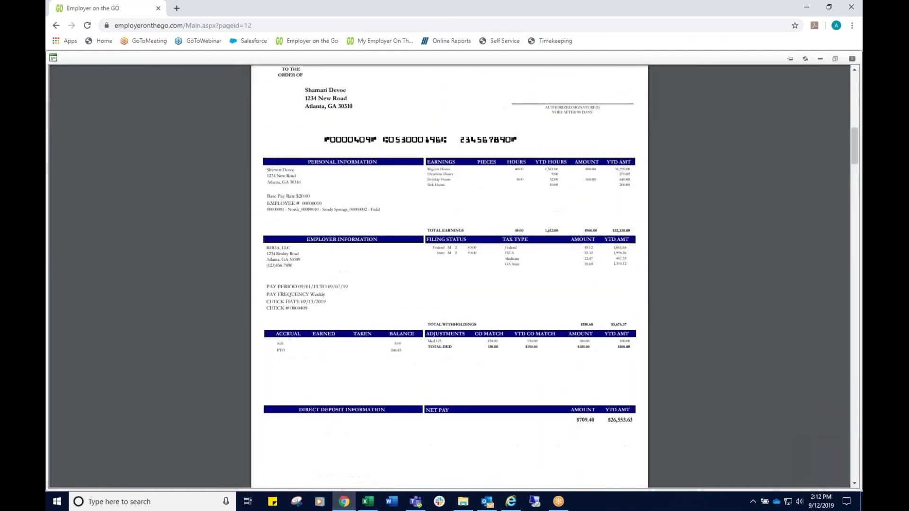
scroll(450, 275, "down", 10)
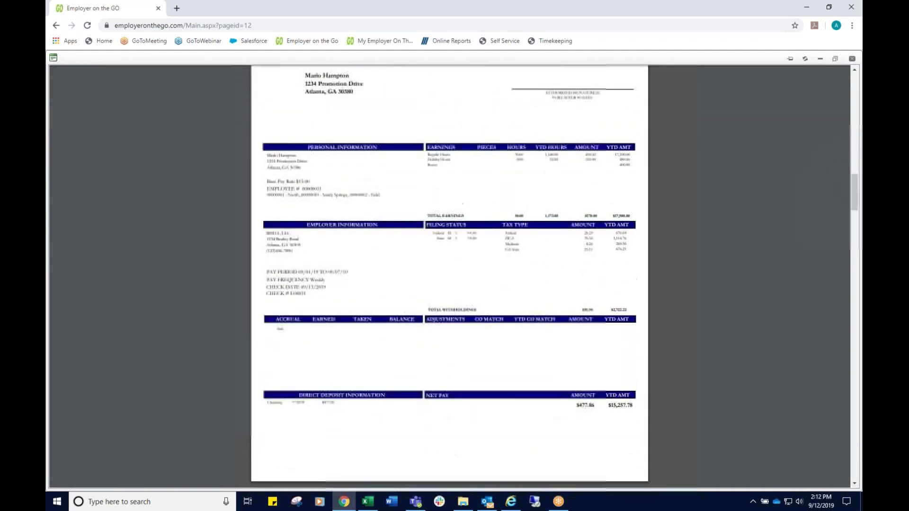
scroll(450, 275, "down", 10)
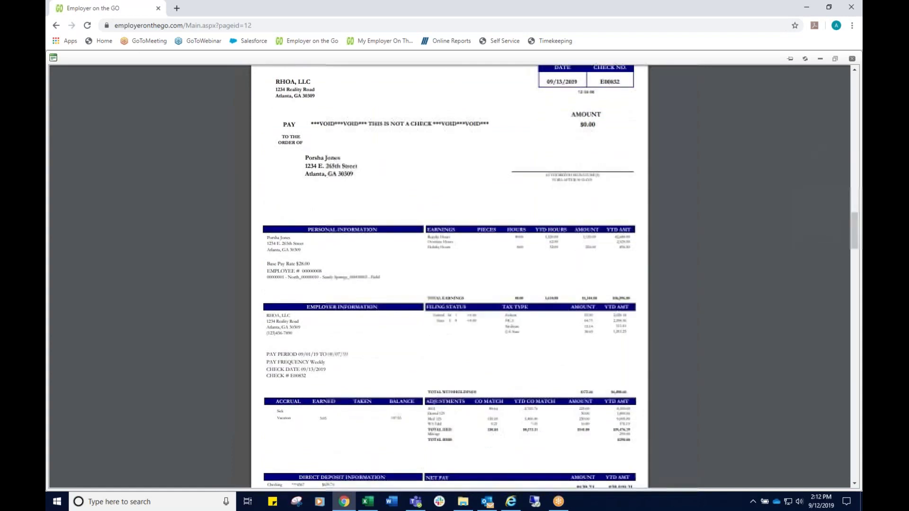
scroll(450, 275, "down", 10)
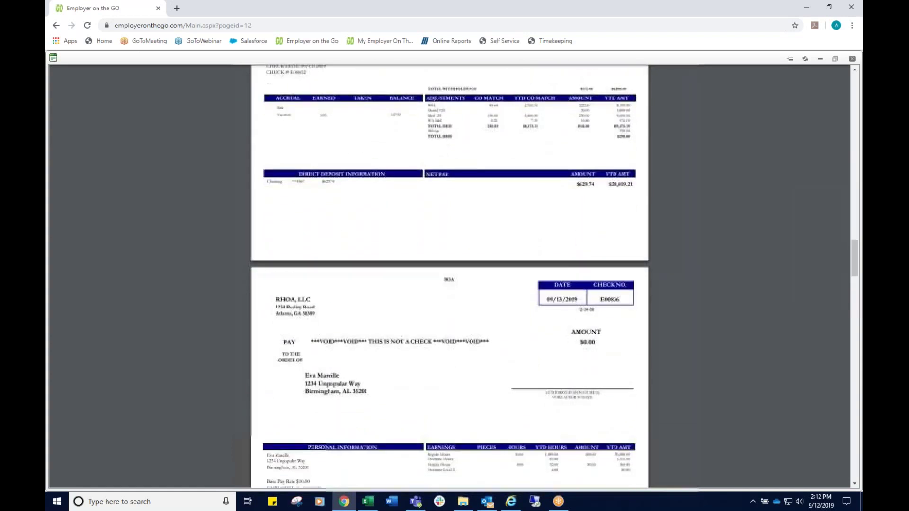
scroll(450, 274, "down", 8)
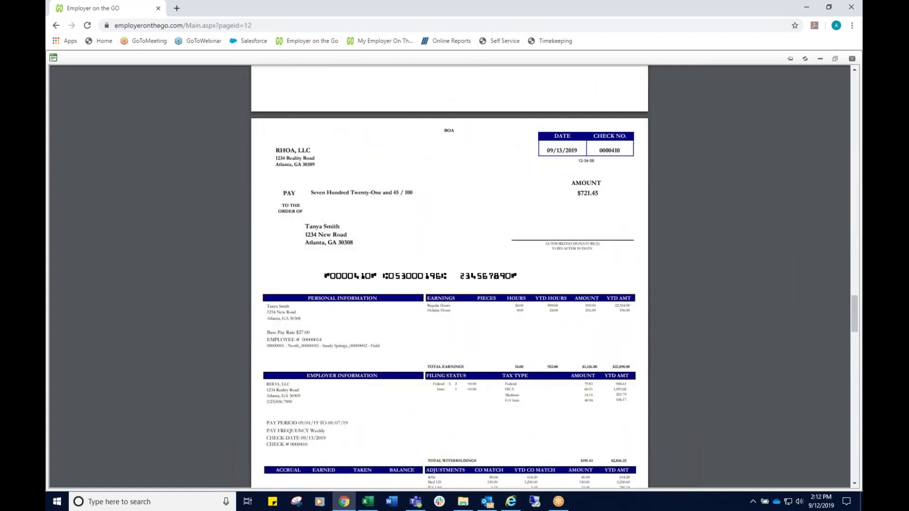
scroll(450, 274, "down", 10)
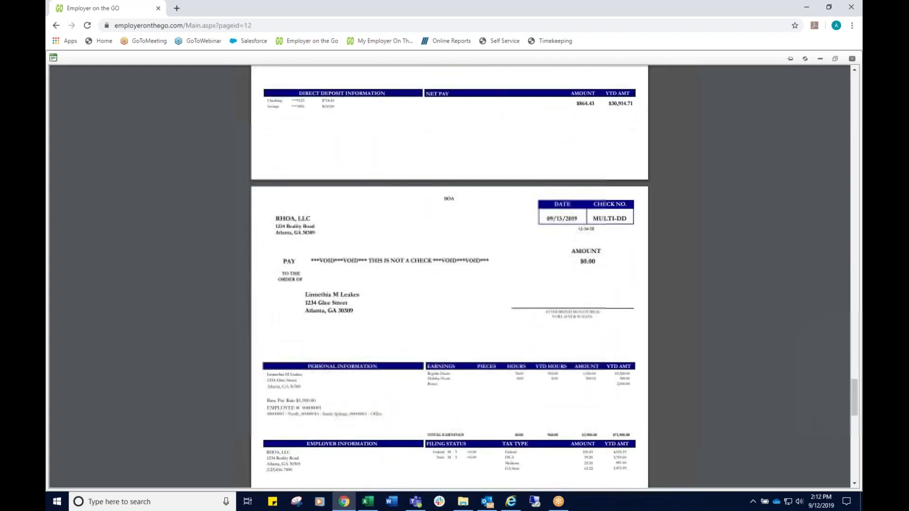
scroll(450, 274, "down", 10)
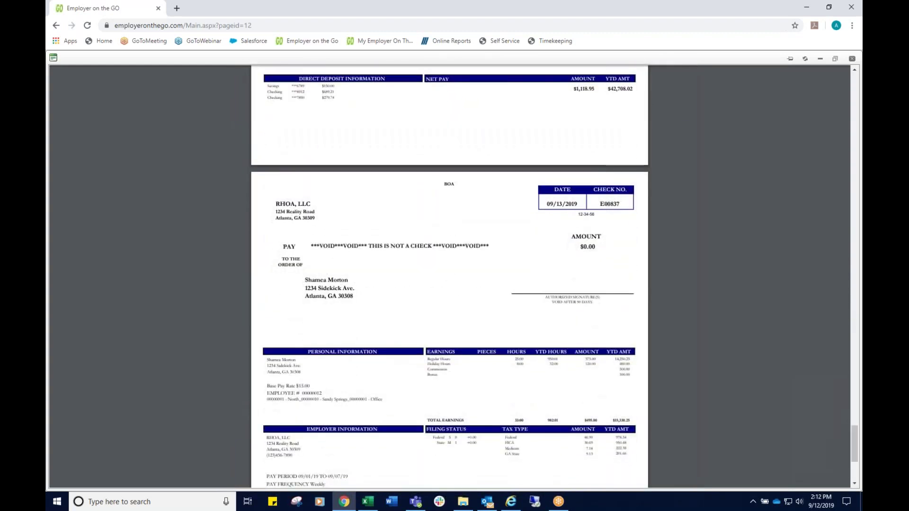
scroll(450, 275, "down", 5)
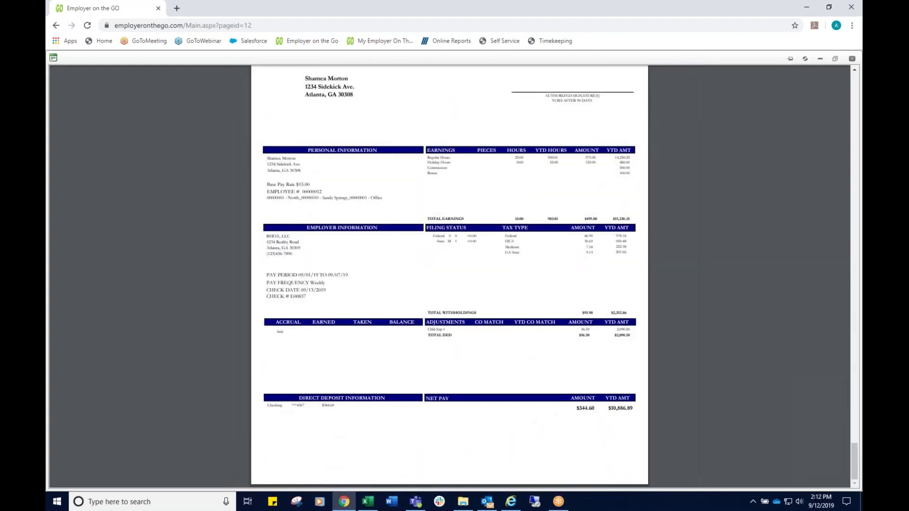
scroll(450, 274, "up", 12)
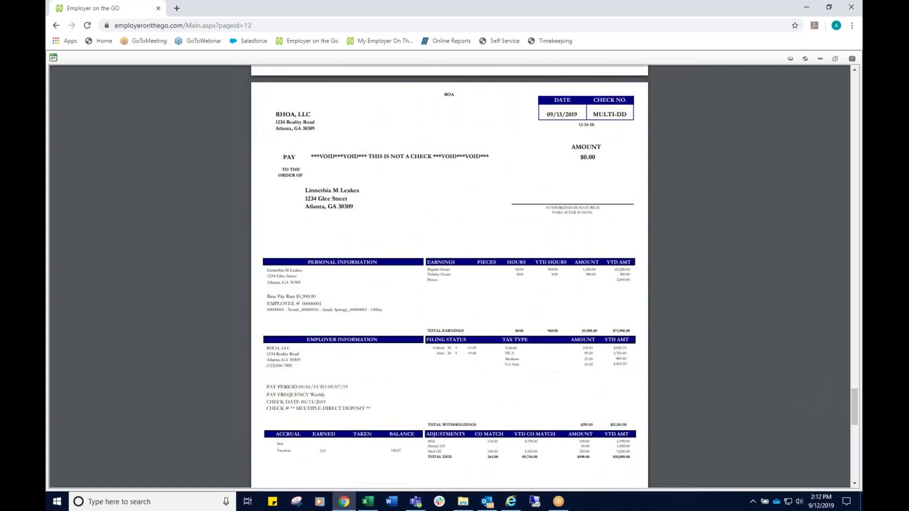
scroll(450, 275, "up", 10)
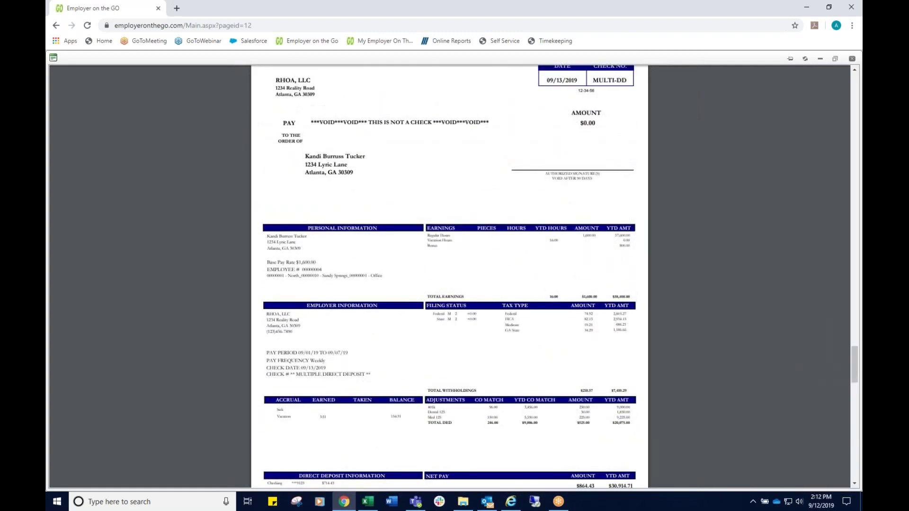
scroll(450, 275, "down", 20)
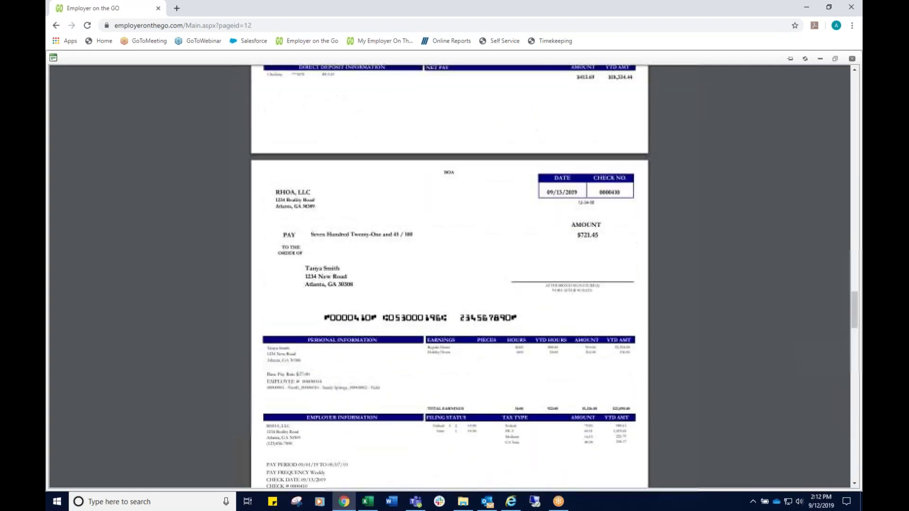
scroll(450, 275, "up", 15)
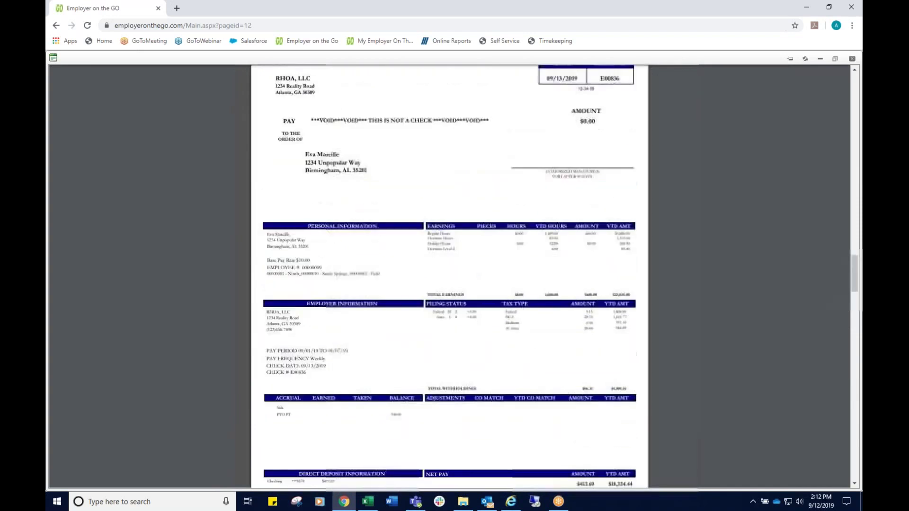
scroll(450, 275, "up", 15)
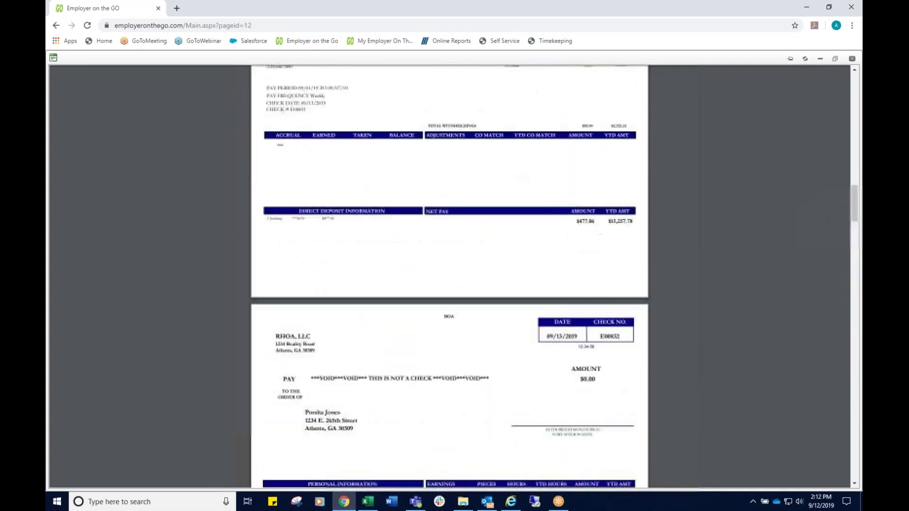
scroll(450, 274, "up", 15)
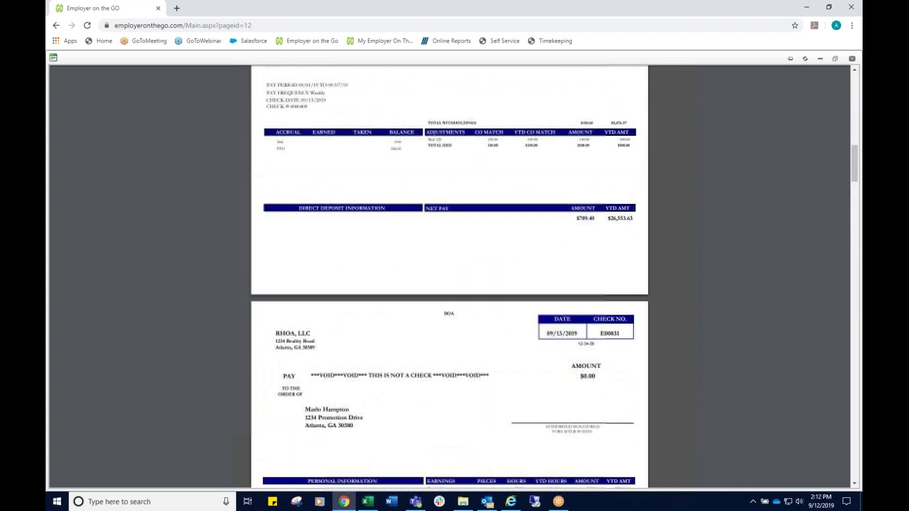
Step: Return to the check report's first page and look through its vouchers and live checks up to the first MULTI-DD voucher
scroll(450, 274, "up", 10)
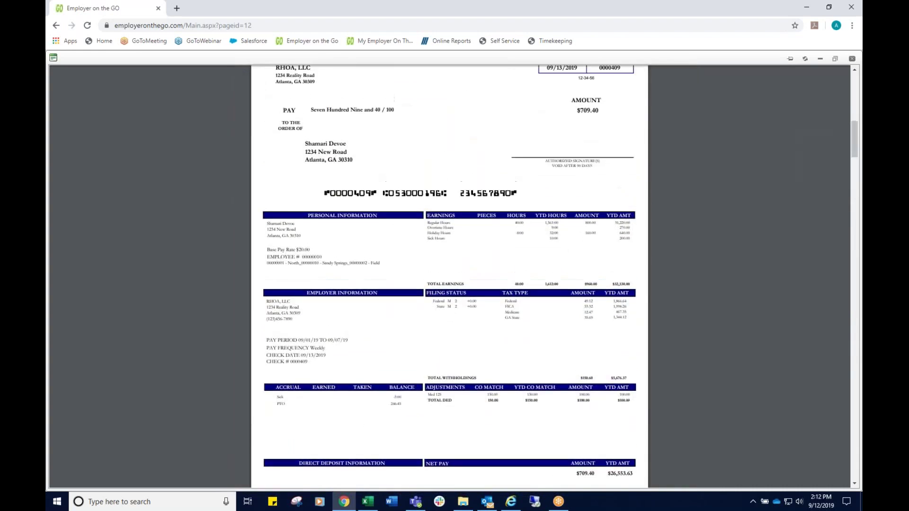
scroll(450, 274, "up", 2)
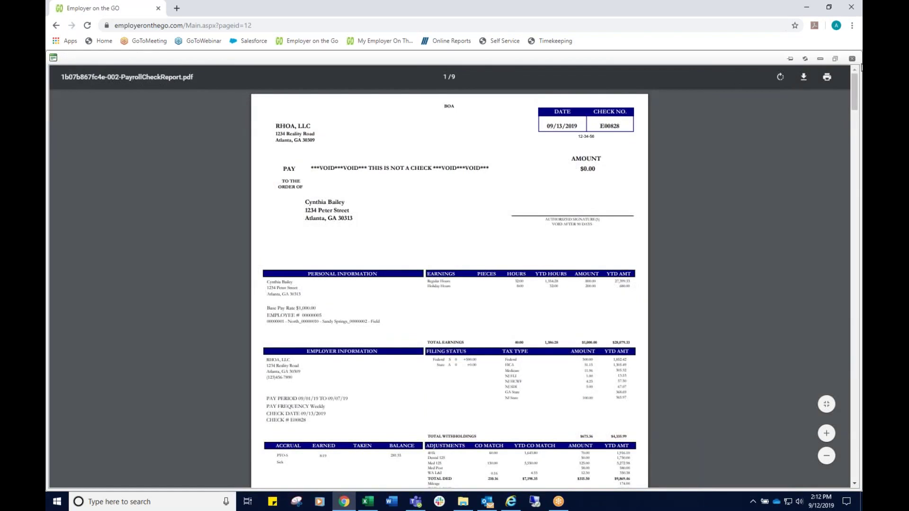
scroll(701, 283, "down", 5)
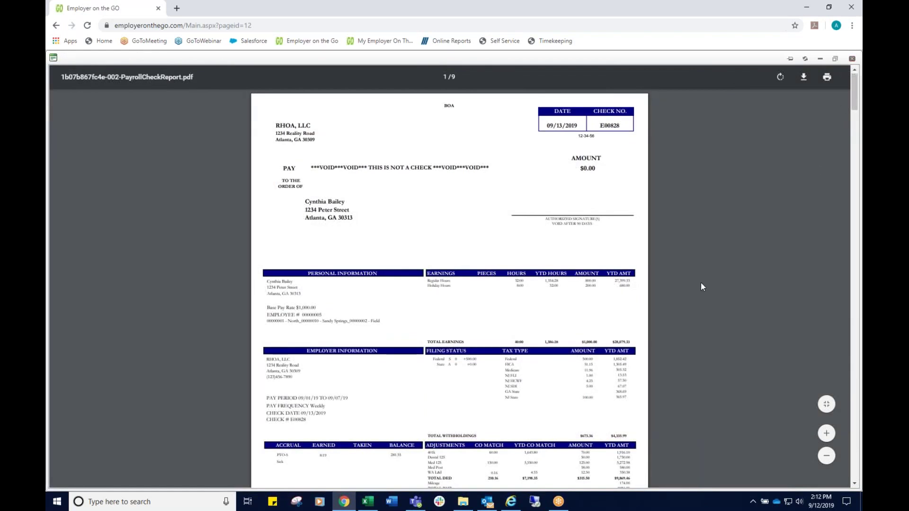
scroll(701, 283, "down", 12)
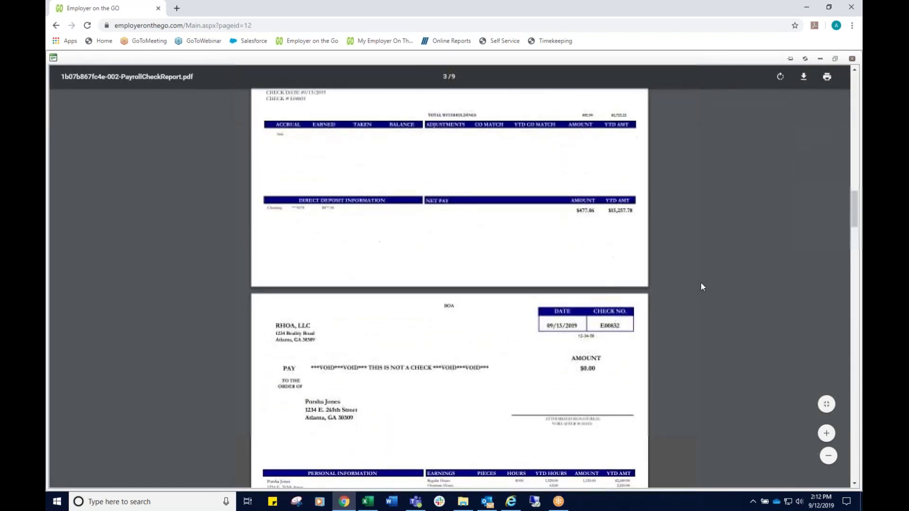
scroll(701, 285, "down", 12)
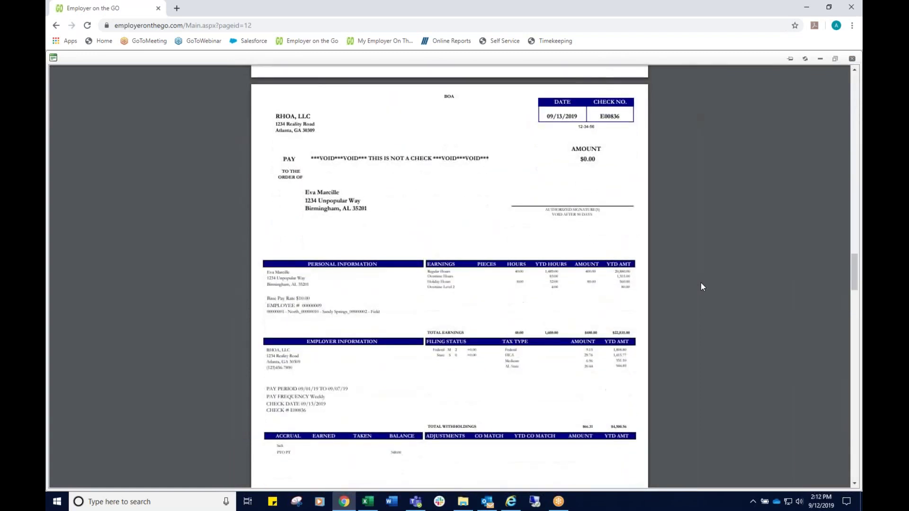
scroll(702, 284, "down", 7)
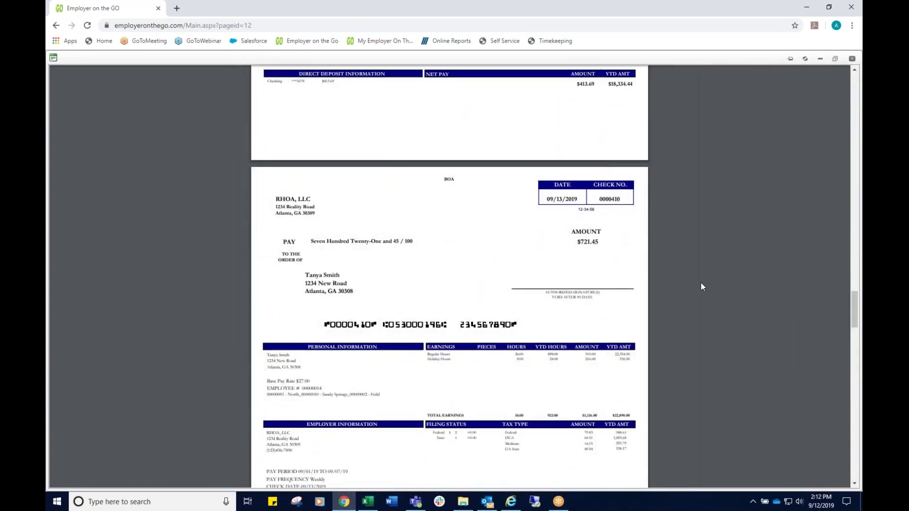
scroll(701, 283, "down", 8)
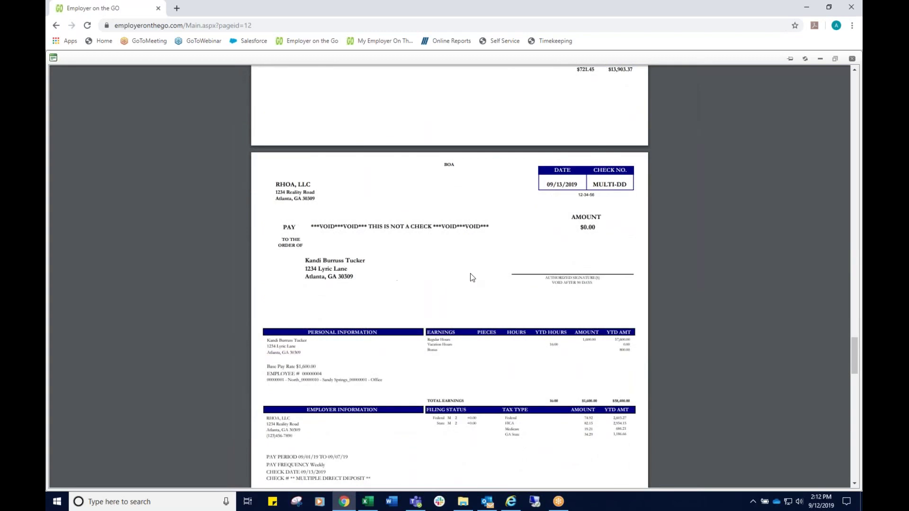
Step: Examine the first MULTI-DD voucher at a larger size, highlighting its check number and the checking and savings lines under Direct Deposit Information
left_click_drag(594, 183, 627, 183)
scroll(416, 246, "down", 8)
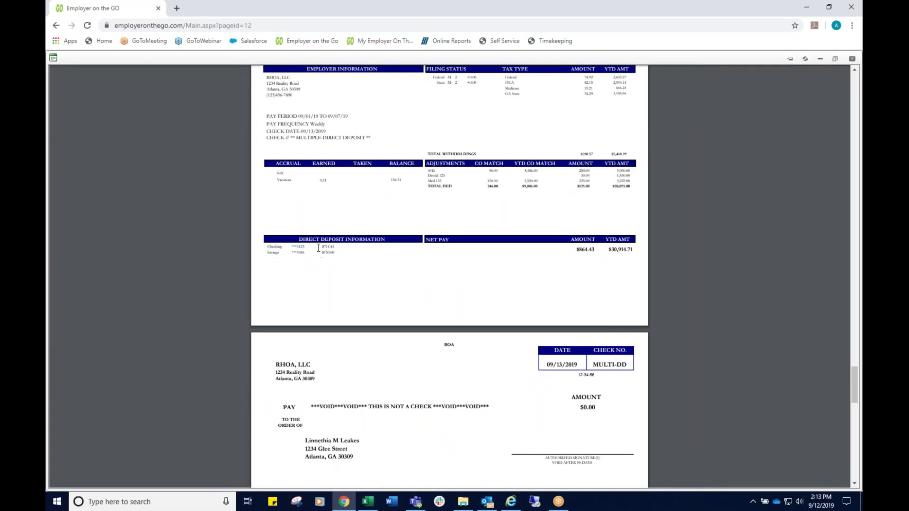
mouse_move(692, 232)
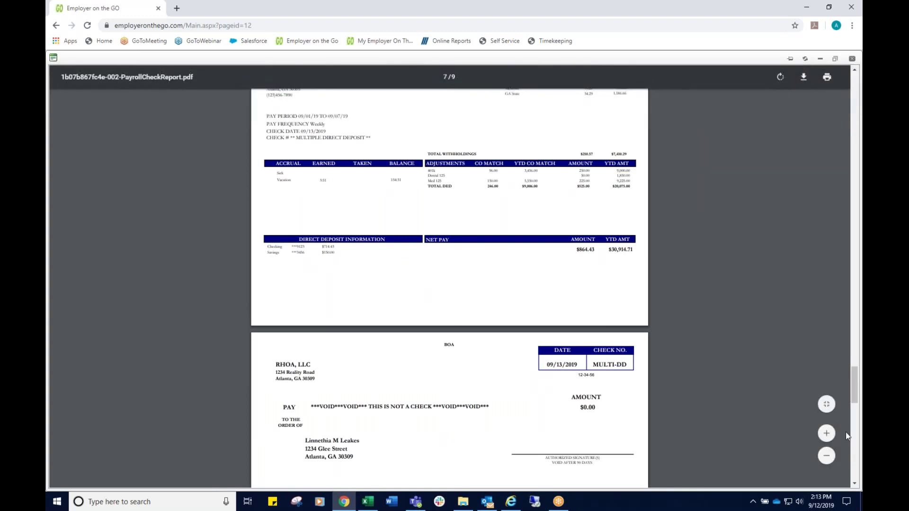
left_click(827, 434)
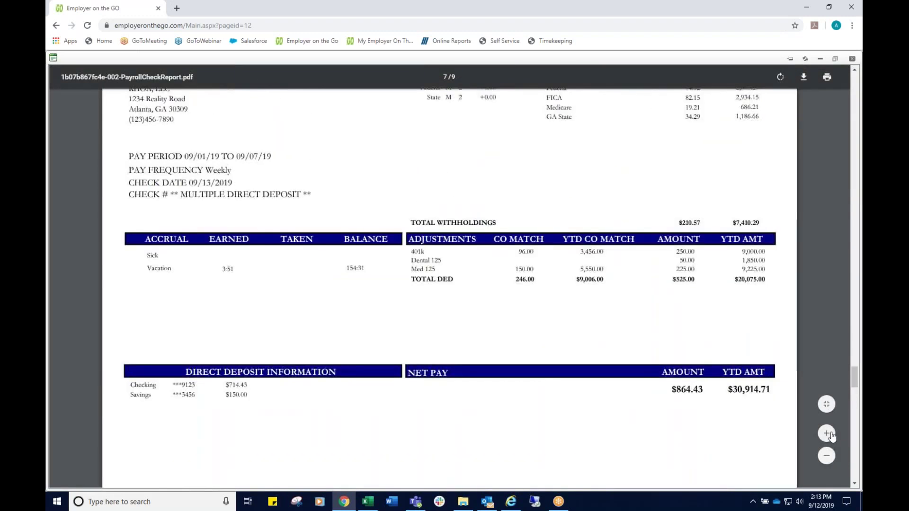
scroll(553, 390, "down", 2)
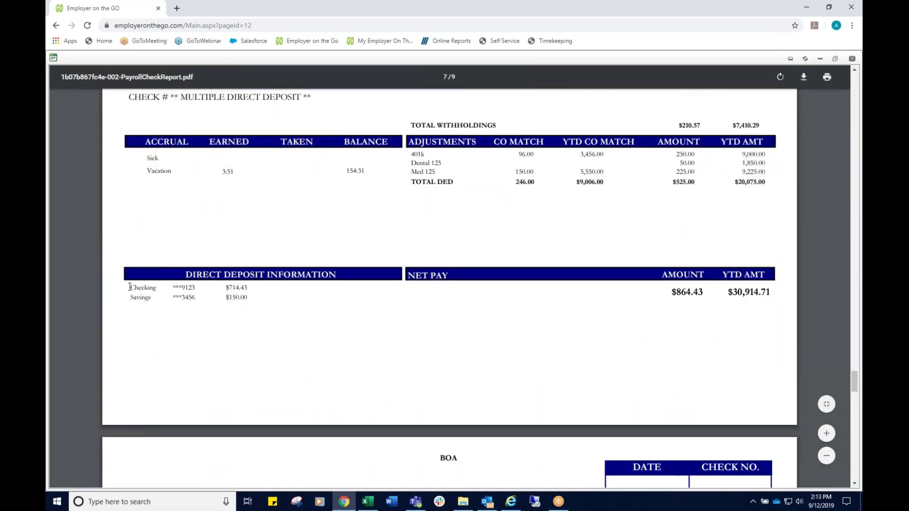
left_click_drag(129, 287, 294, 296)
left_click(313, 323)
scroll(312, 323, "down", 20)
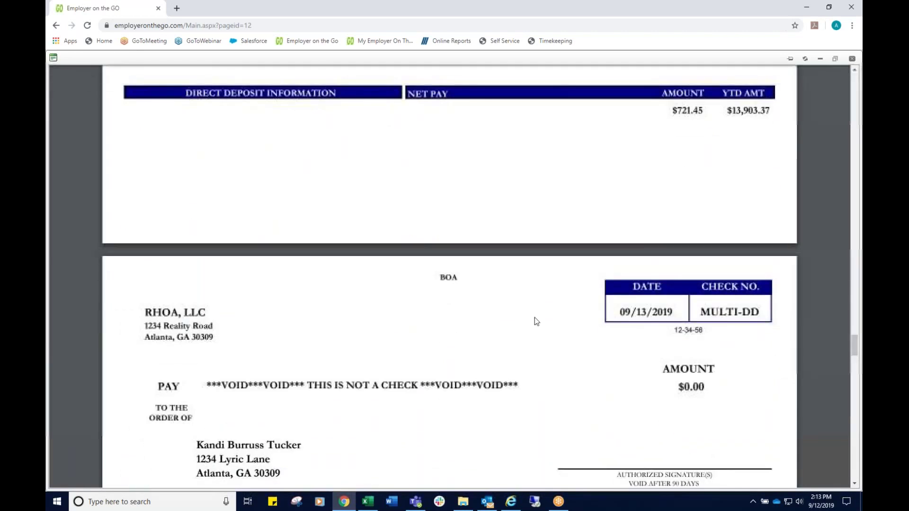
left_click_drag(700, 312, 788, 311)
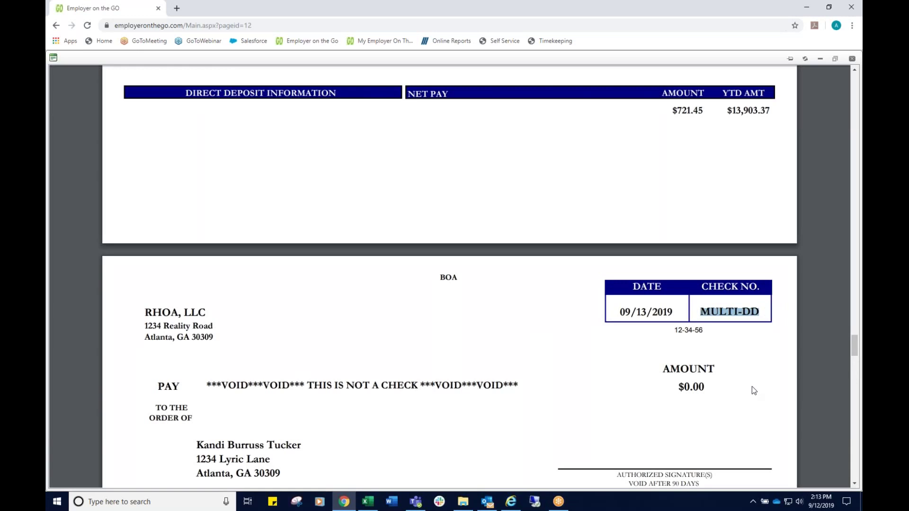
scroll(772, 378, "down", 5)
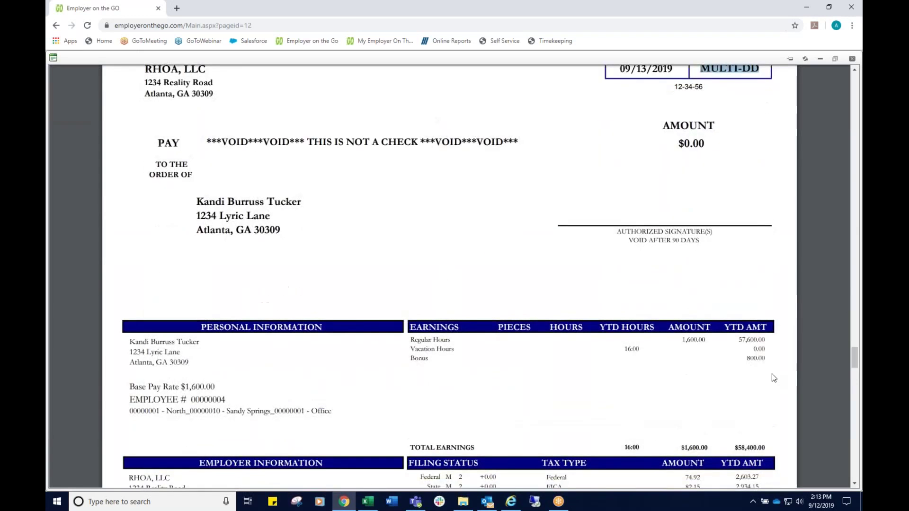
Step: Close the payroll check report and open the employees' Direct Deposits page
left_click(852, 59)
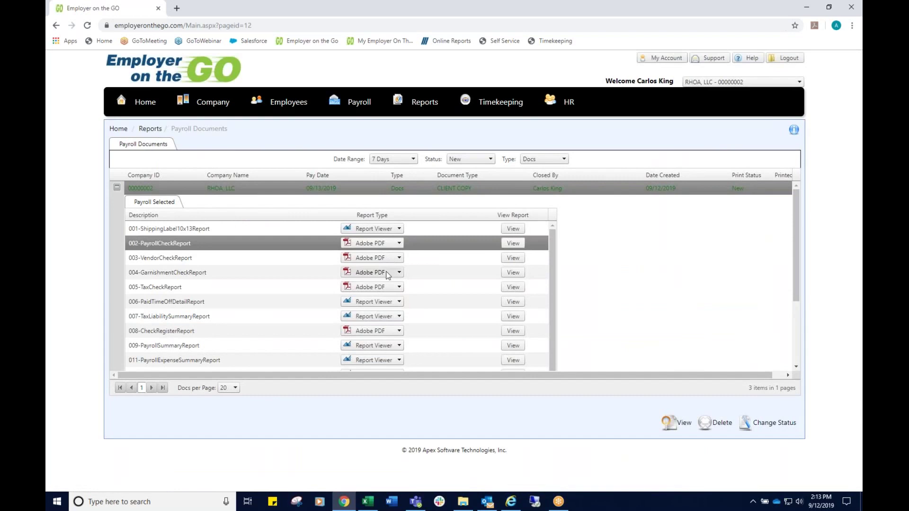
mouse_move(294, 102)
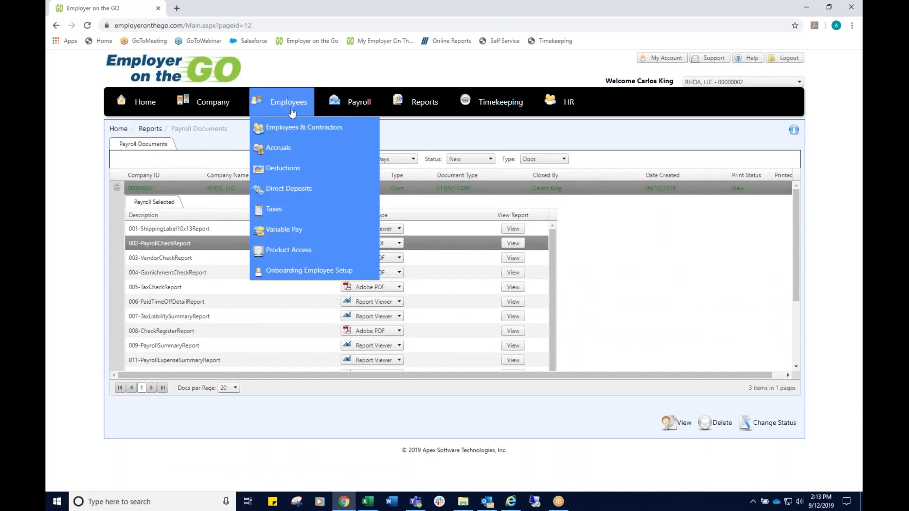
left_click(298, 191)
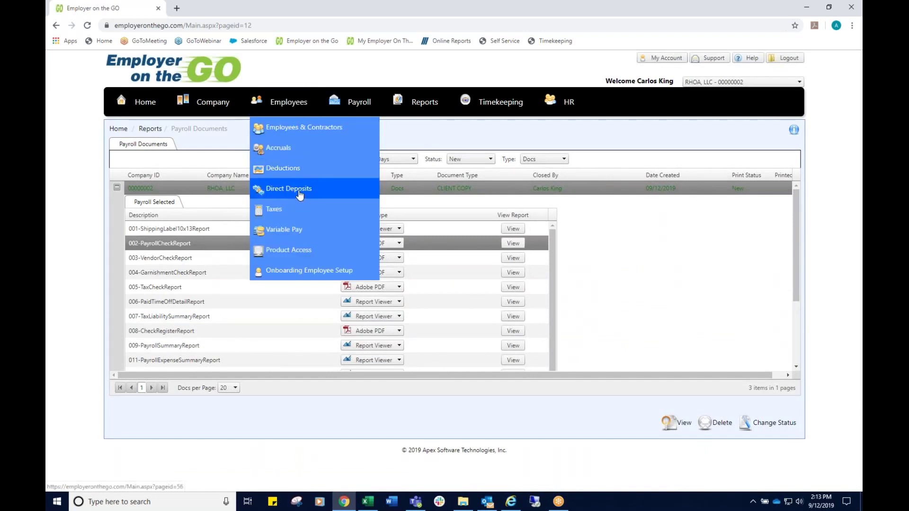